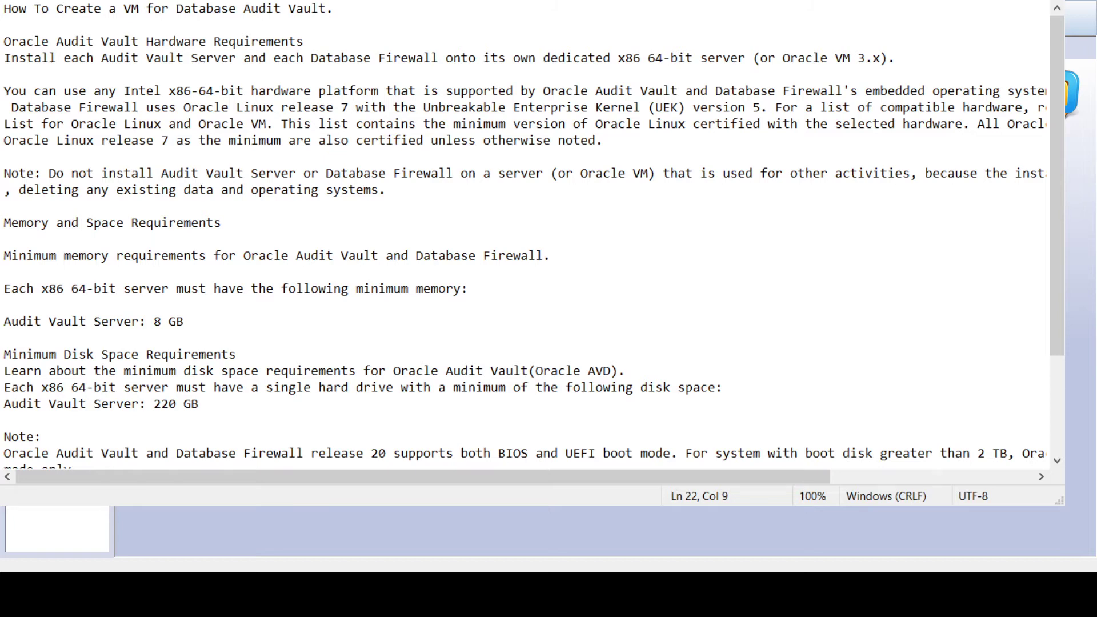
Close the Audit Vault requirements notes in Notepad to reveal VMware Workstation's Home tab.
{"action": "key", "text": "alt+Tab"}
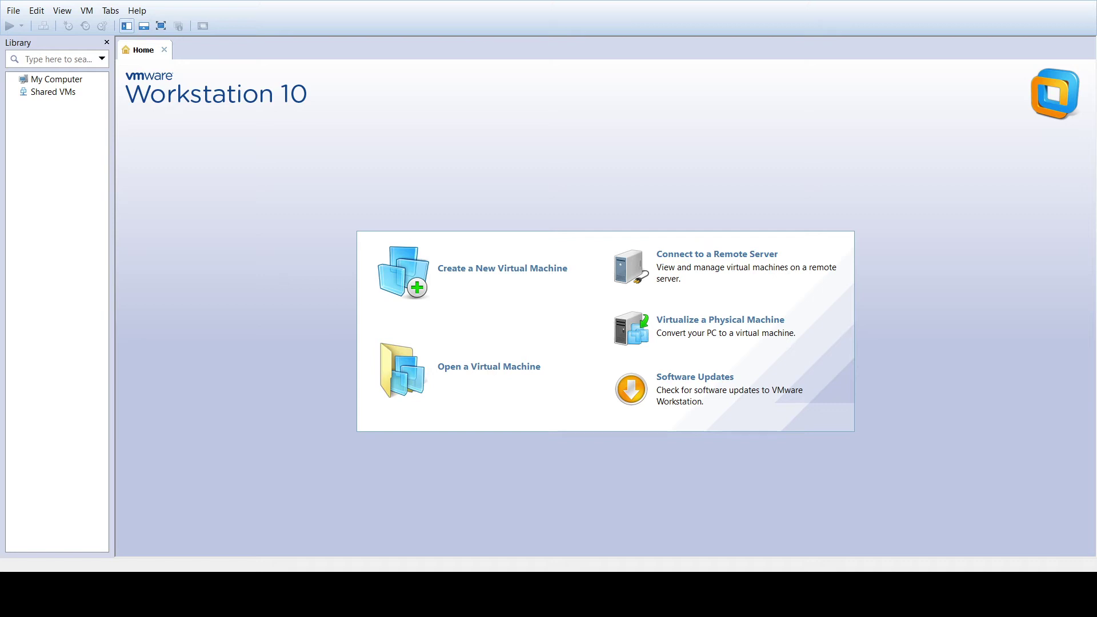
Launch the New Virtual Machine Wizard from the Home tab using the Custom (advanced) configuration.
{"action": "left_click", "coordinate": [494, 287]}
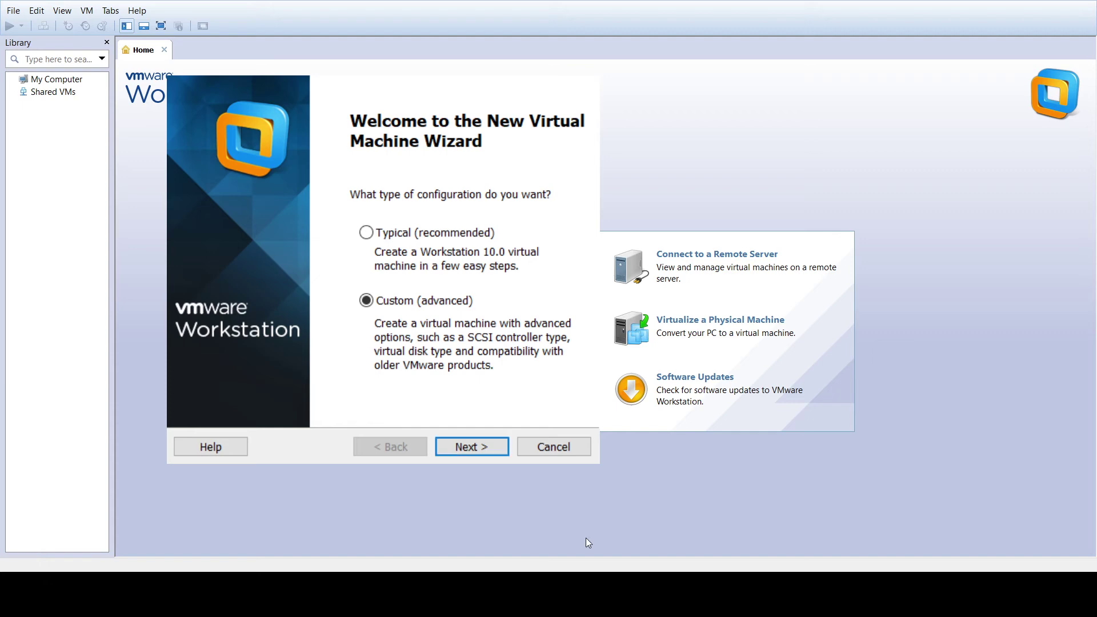
Keep Workstation 10.0 hardware compatibility and choose to install the operating system later.
{"action": "left_click", "coordinate": [478, 447]}
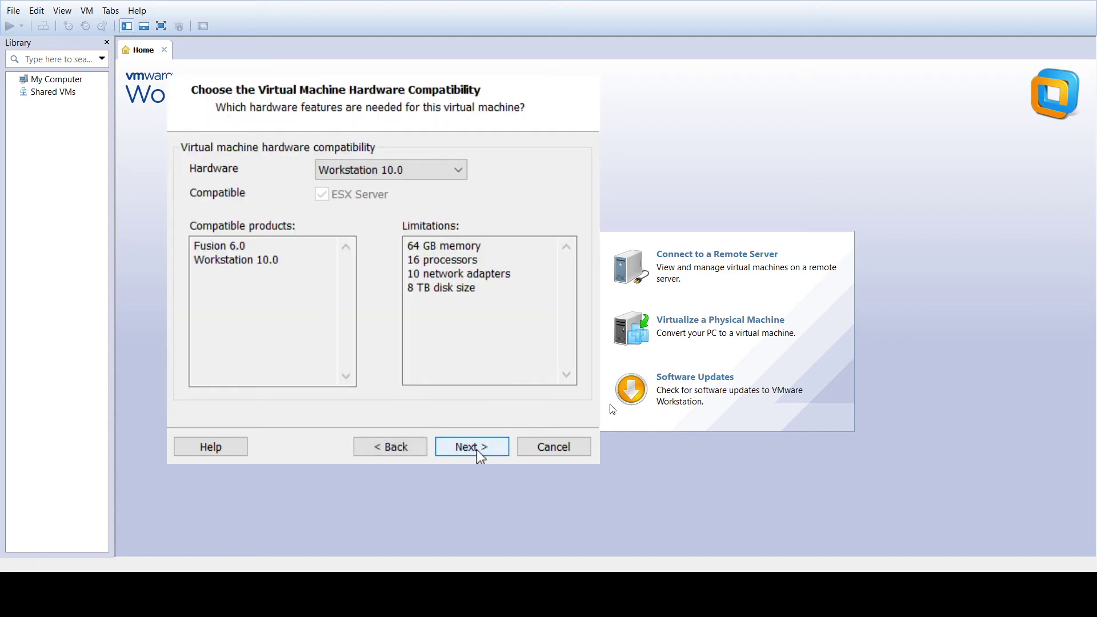
{"action": "left_click", "coordinate": [479, 446]}
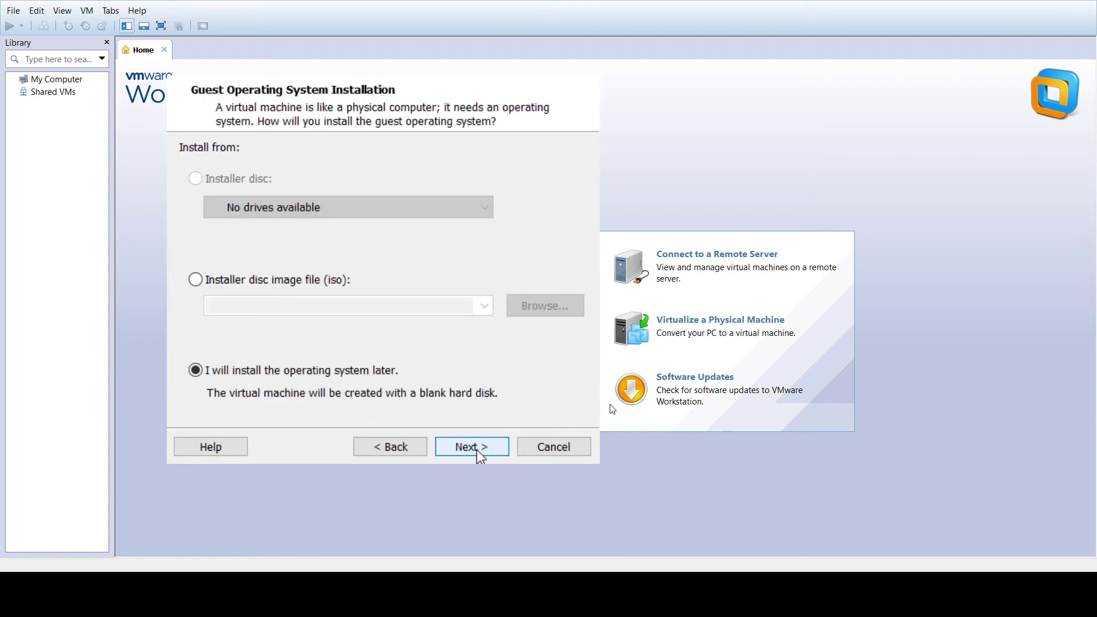
{"action": "left_click", "coordinate": [478, 447]}
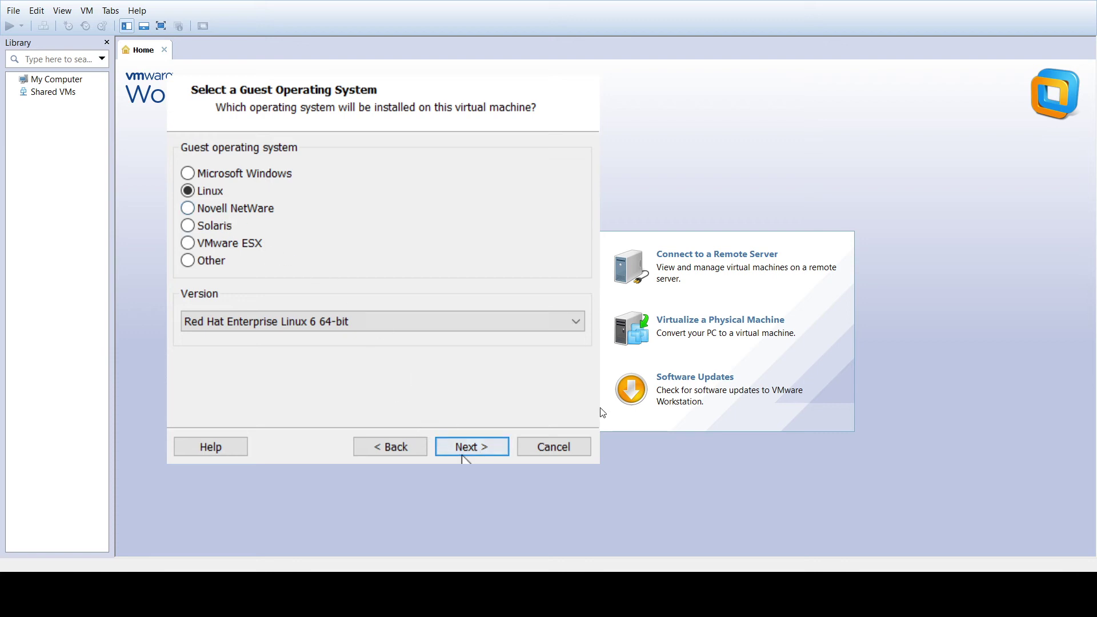
Set the guest to Red Hat Enterprise Linux 6 64-bit, name it AVD, and keep default processors.
{"action": "left_click", "coordinate": [461, 450]}
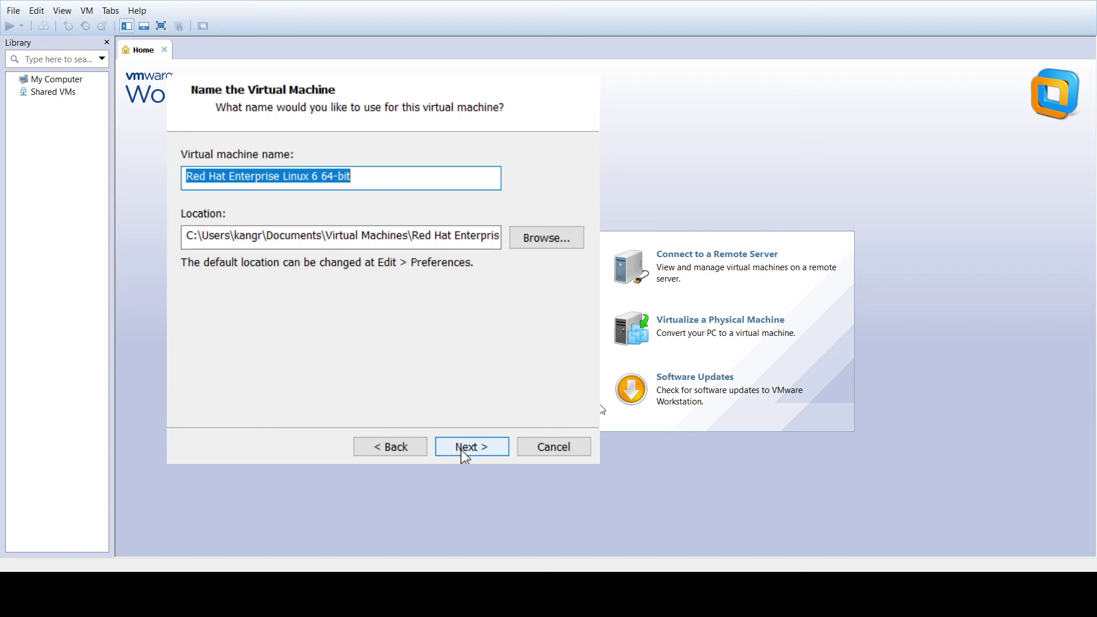
{"action": "type", "text": "A"}
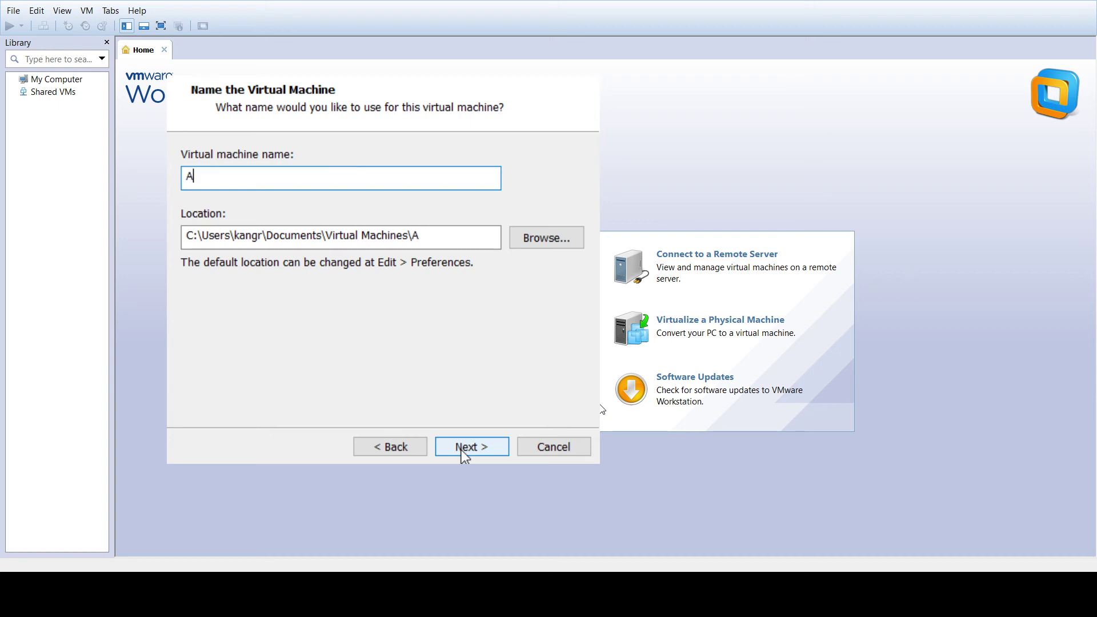
{"action": "type", "text": "VD"}
{"action": "left_click", "coordinate": [467, 453]}
{"action": "left_click", "coordinate": [467, 452]}
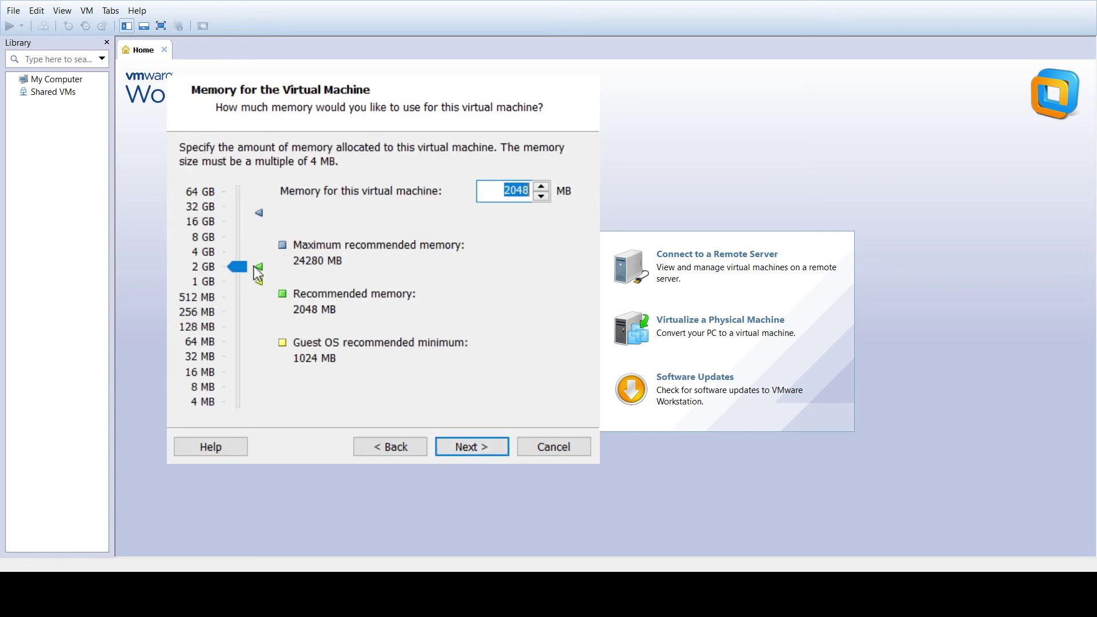
Set the virtual machine's memory to 11584 MB.
{"action": "left_click_drag", "start_coordinate": [238, 267], "coordinate": [231, 232]}
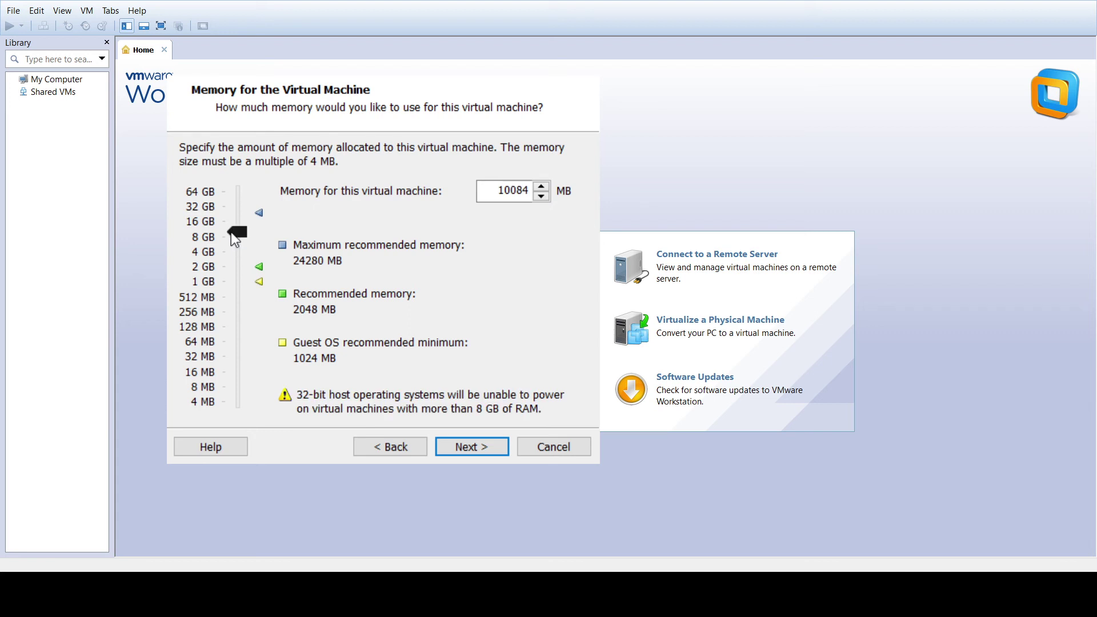
{"action": "left_click_drag", "start_coordinate": [241, 235], "coordinate": [240, 234]}
{"action": "left_click_drag", "start_coordinate": [241, 235], "coordinate": [241, 226]}
{"action": "left_click", "coordinate": [483, 448]}
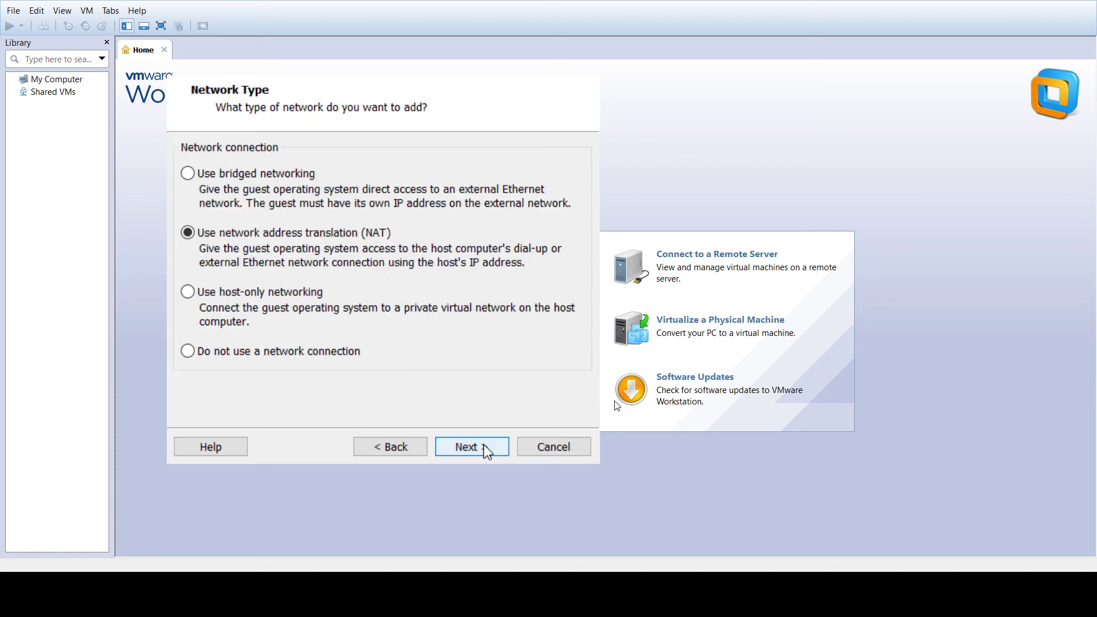
Keep NAT networking and the LSI Logic controller, and create a new 250 GB virtual disk.
{"action": "left_click", "coordinate": [484, 449]}
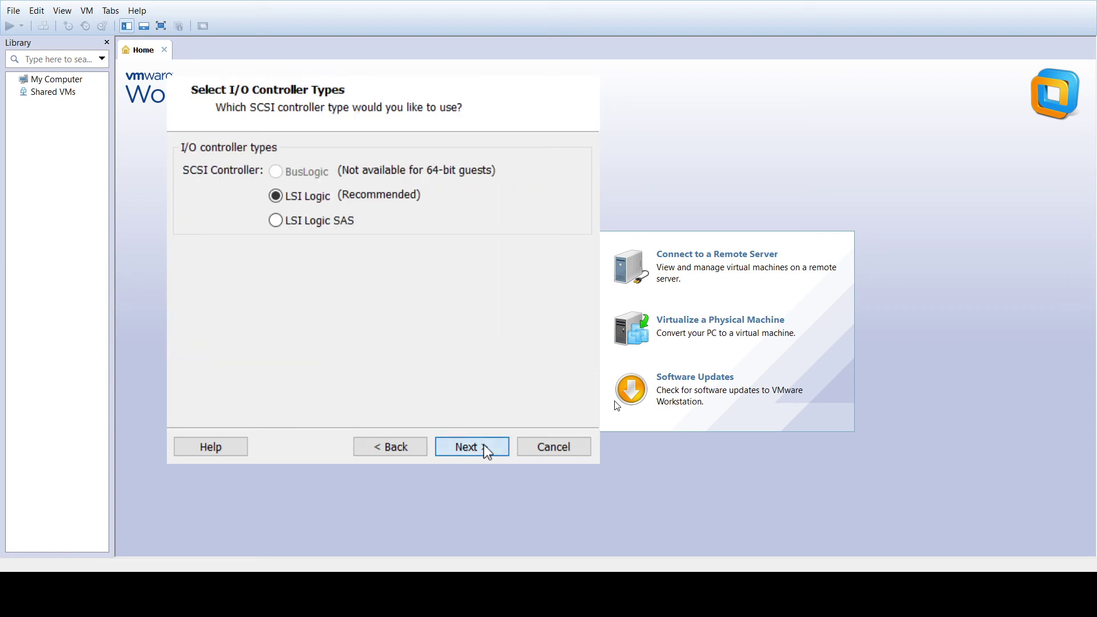
{"action": "left_click", "coordinate": [483, 448]}
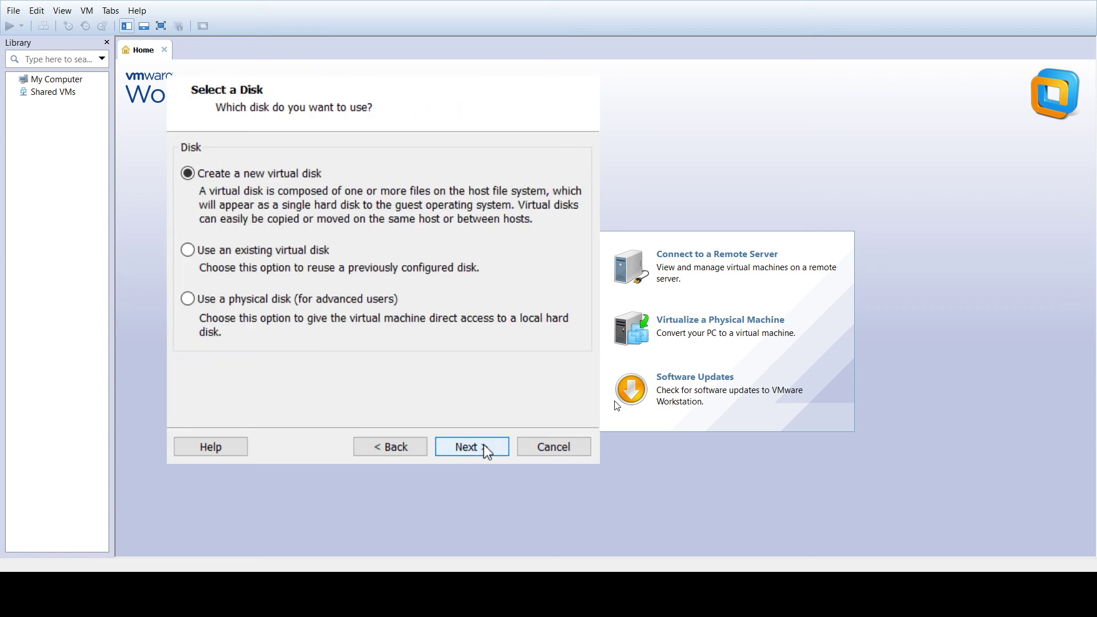
{"action": "left_click", "coordinate": [485, 452]}
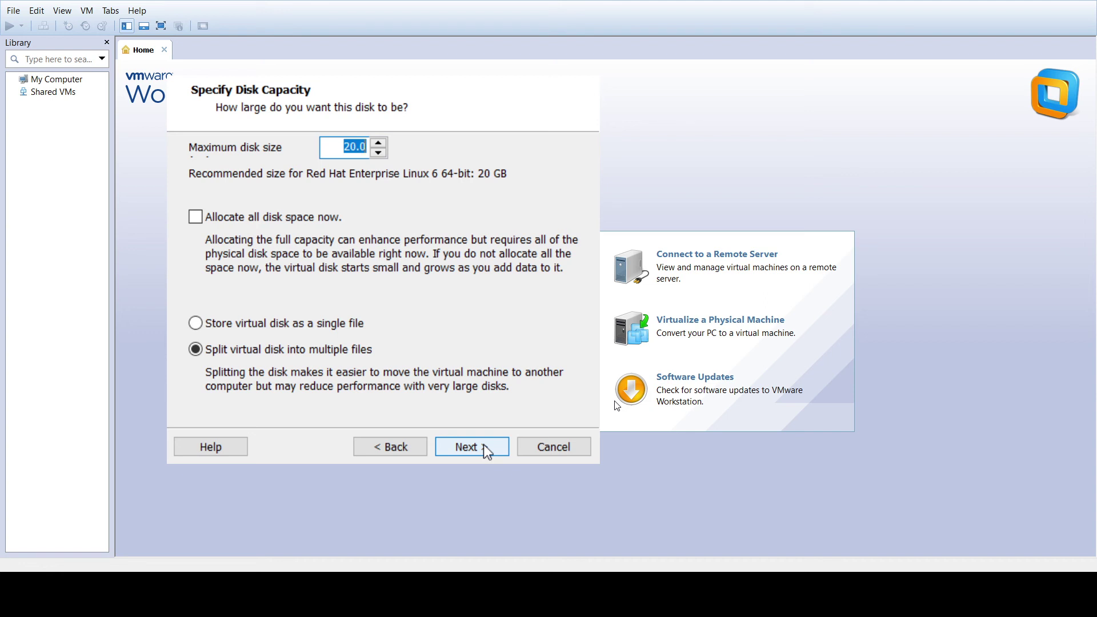
{"action": "type", "text": "25"}
{"action": "type", "text": "0"}
{"action": "left_click", "coordinate": [472, 446]}
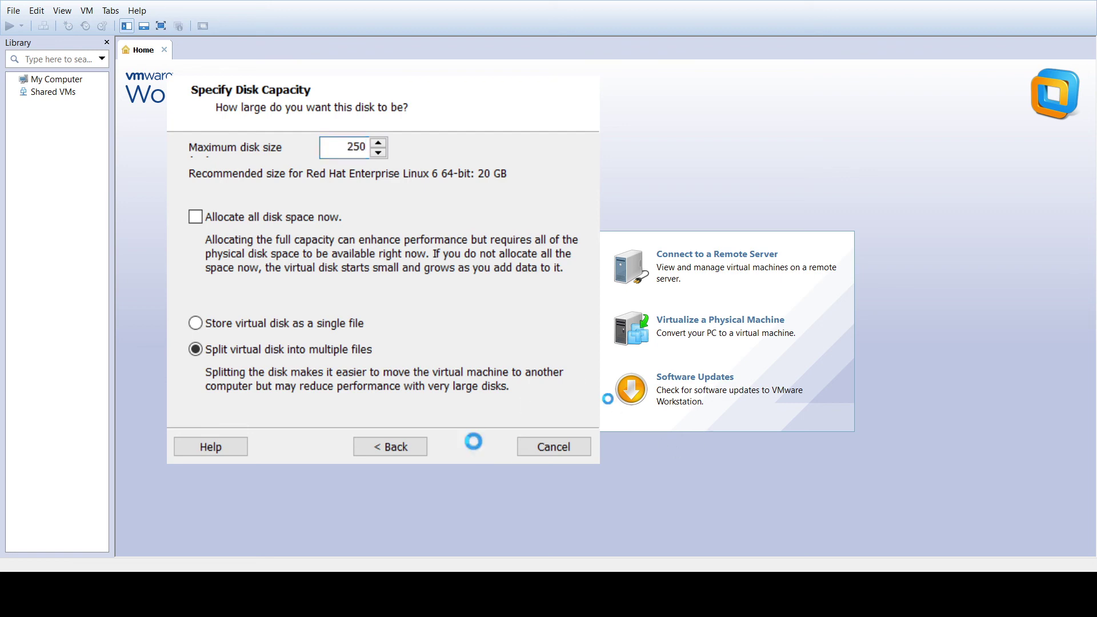
Accept the default disk file and finish creating the AVD virtual machine.
{"action": "left_click", "coordinate": [477, 448]}
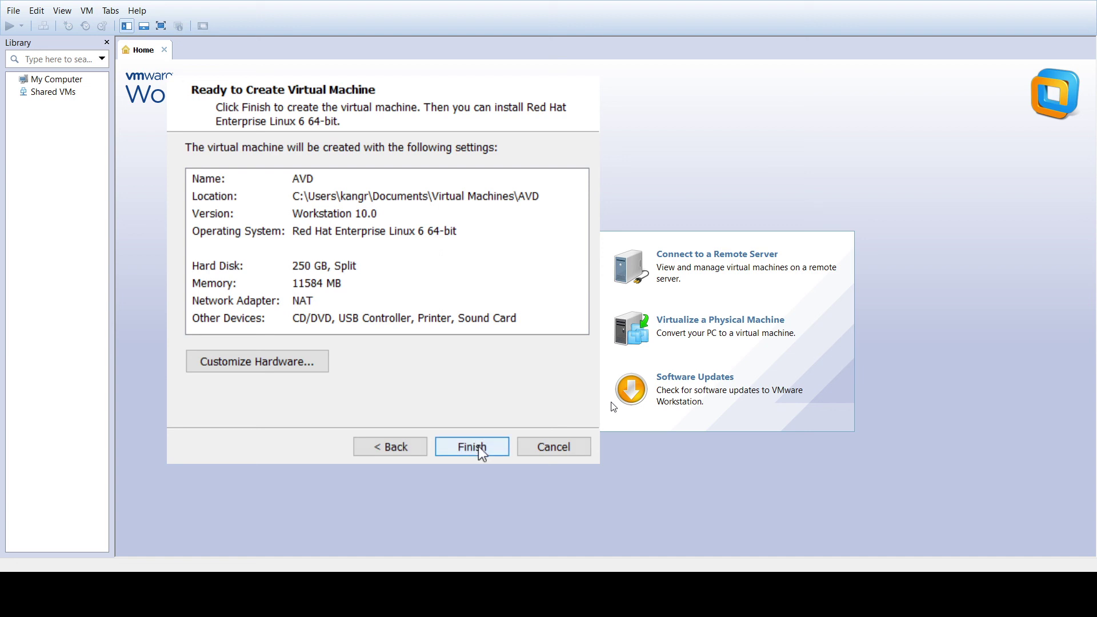
{"action": "key", "text": "Return"}
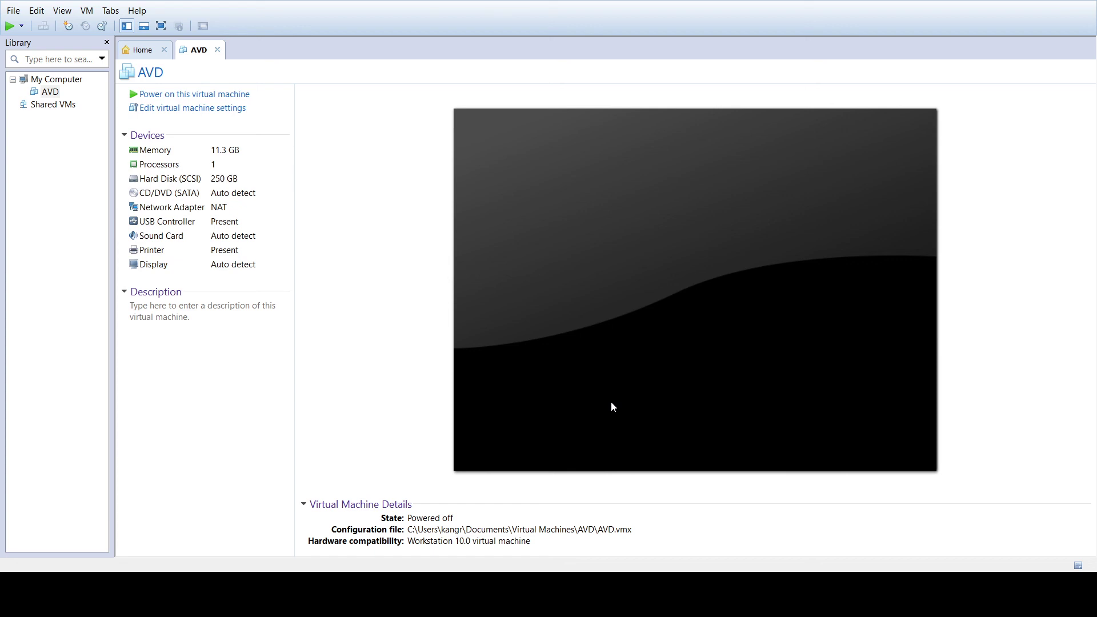